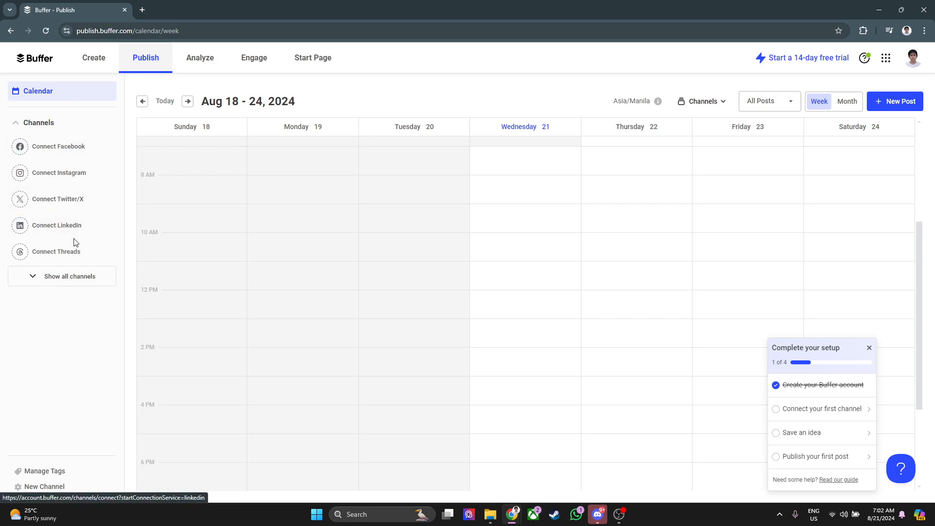
Show all available channels and start connecting a Facebook Page to the account
click(57, 288)
scroll(61, 324, down, 1)
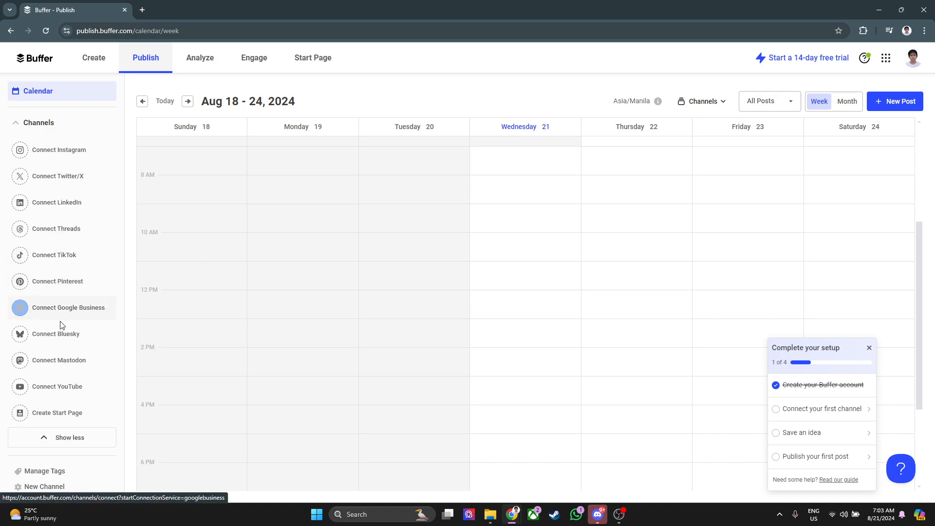
scroll(61, 324, up, 1)
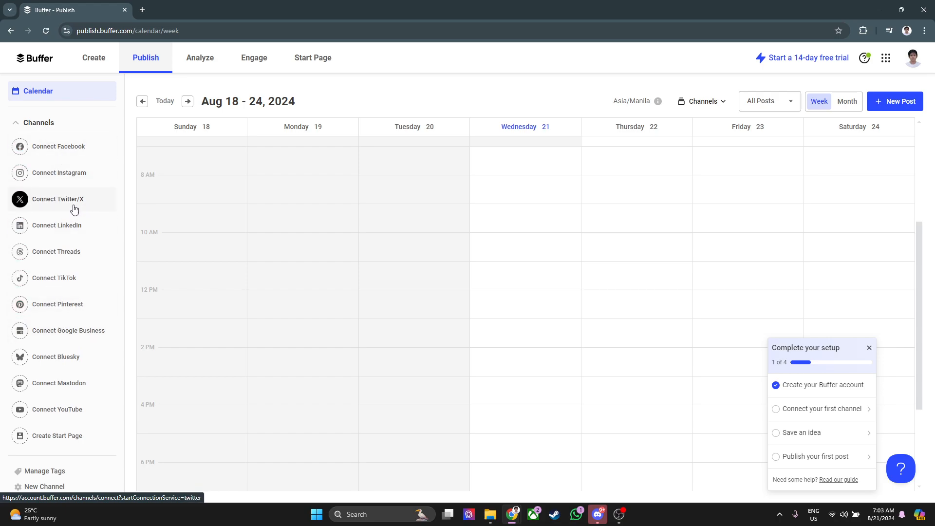
click(62, 147)
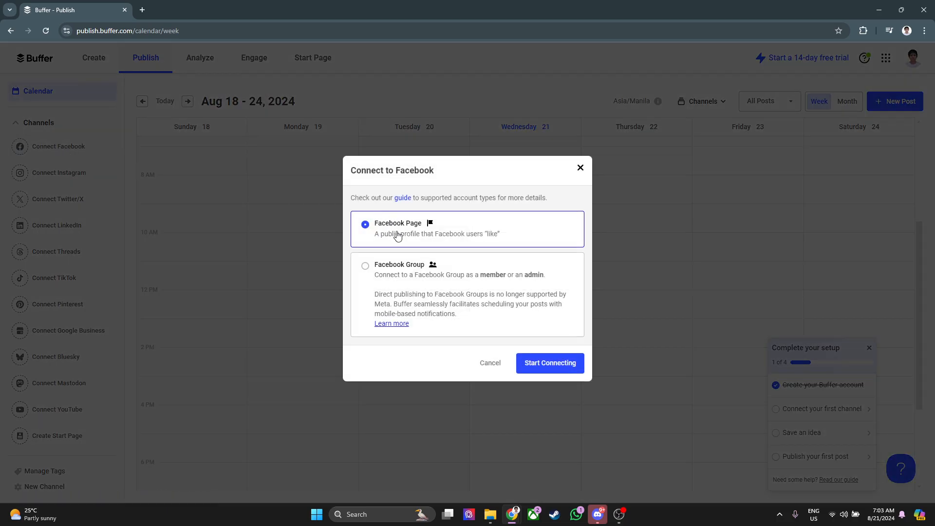
click(544, 361)
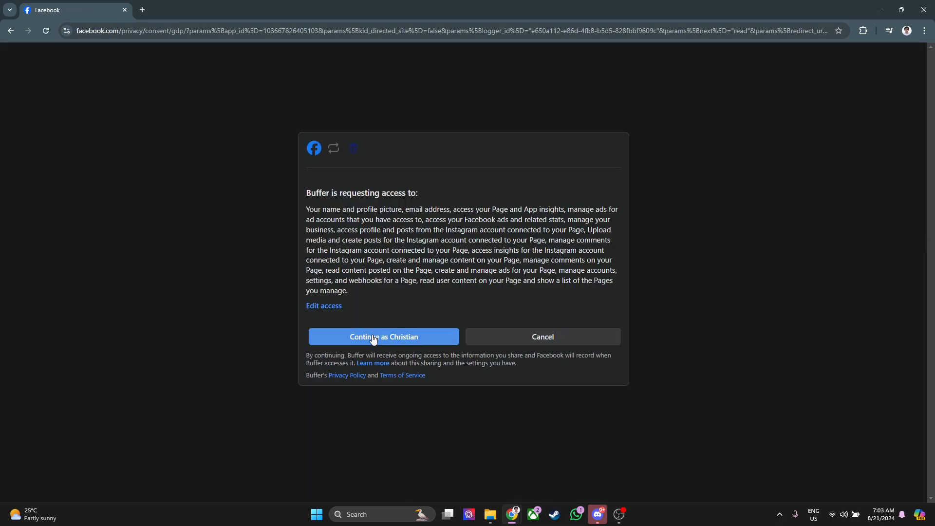
Grant Buffer the requested Facebook access and connect the Makinoy page as a channel
click(372, 336)
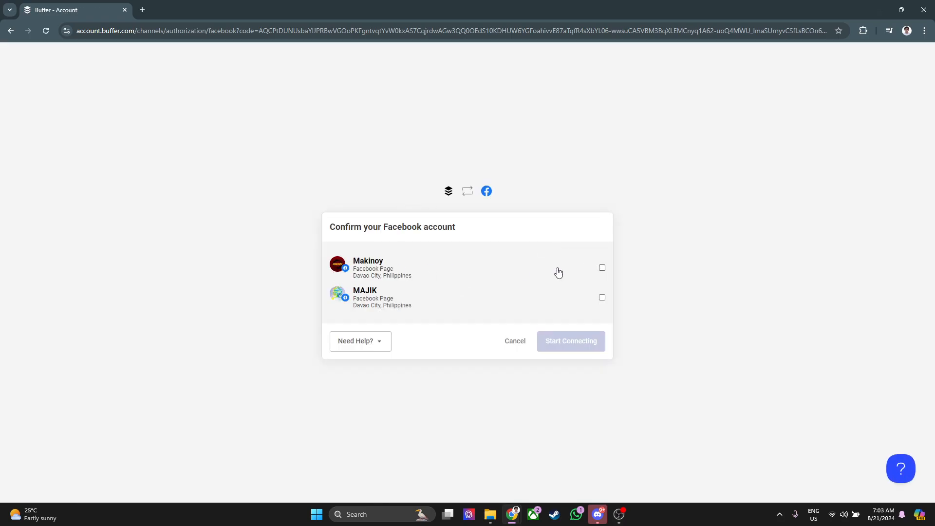
click(601, 268)
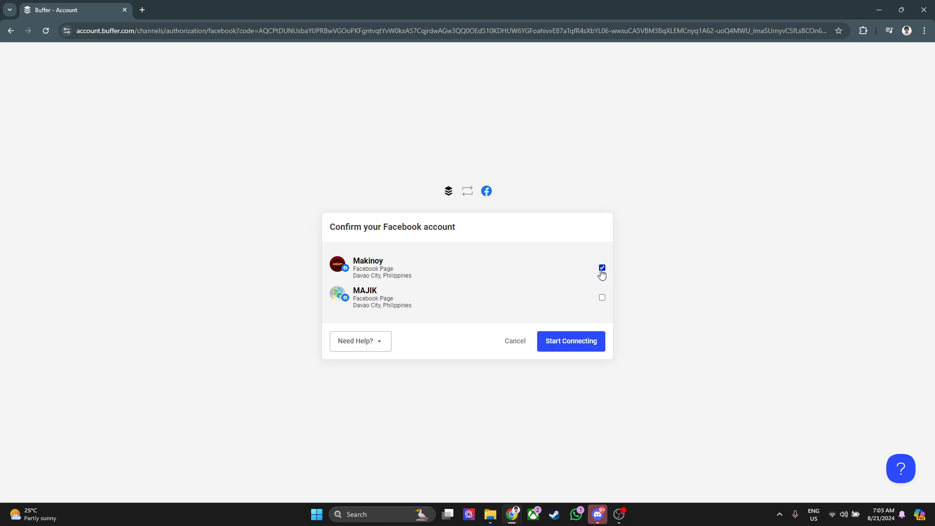
click(570, 340)
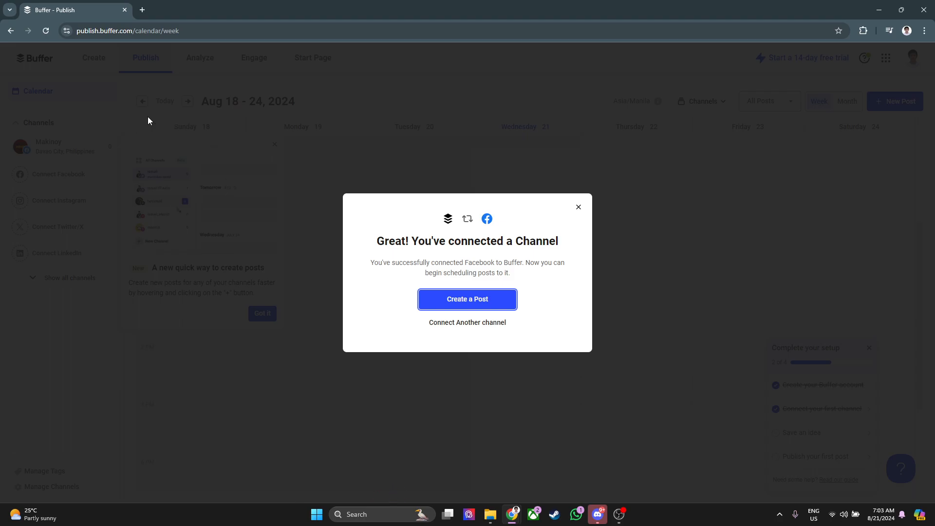
click(578, 207)
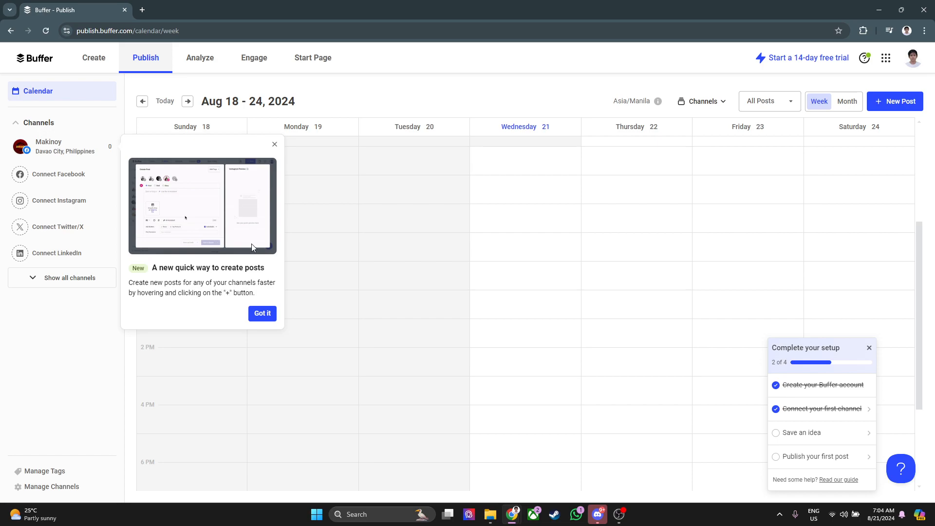
click(263, 312)
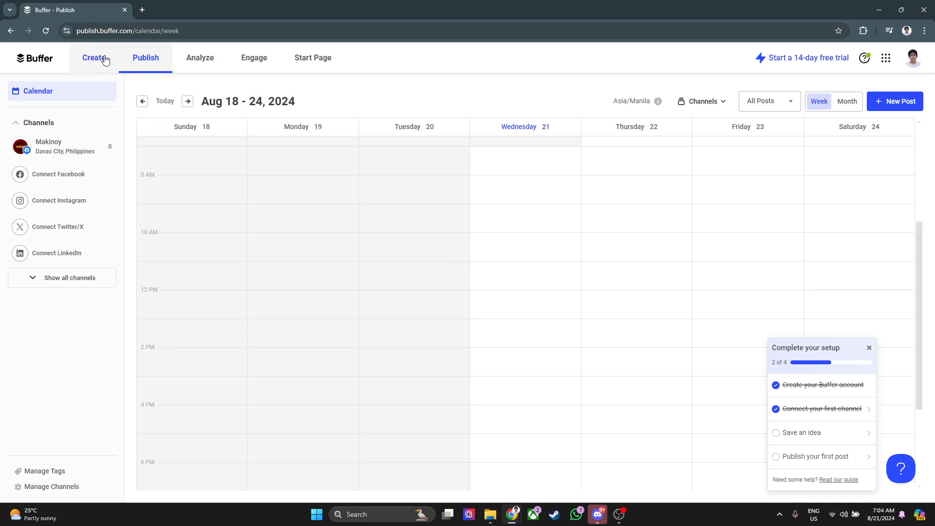
Create and save a To Do idea titled "Sale 50% Off" with the text "Upload 15 pictures of new clothes."
click(90, 59)
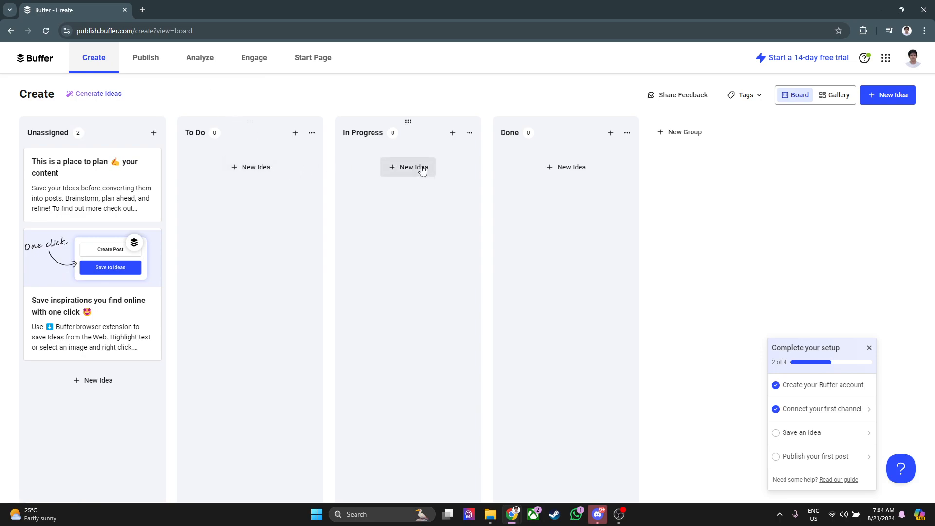
click(254, 168)
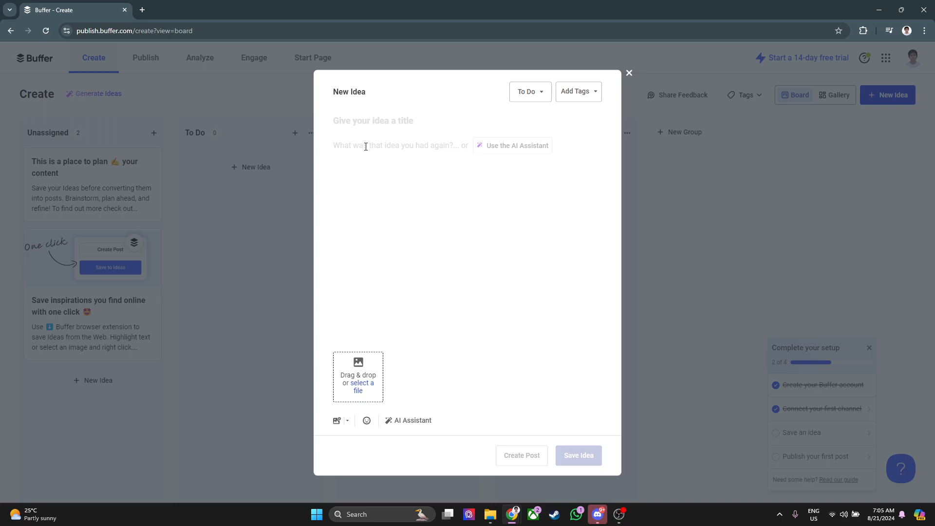
text(Upload)
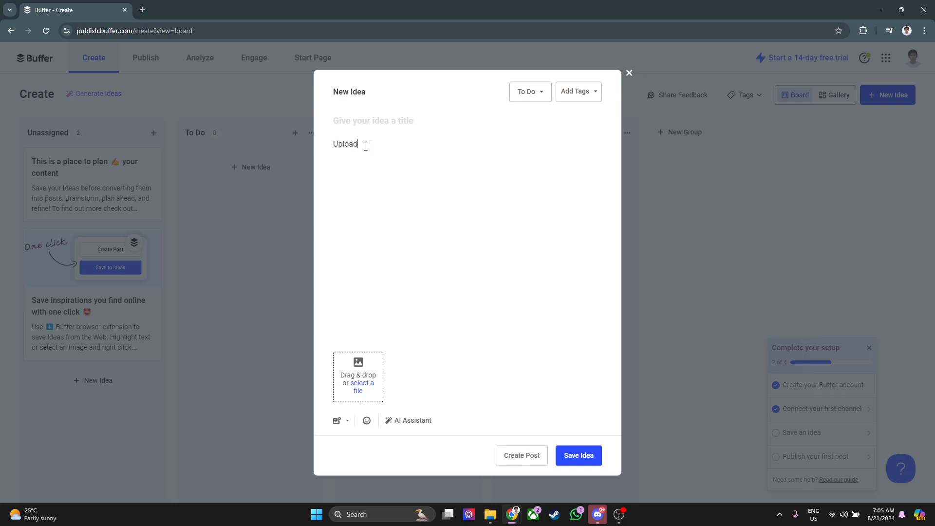
text( 15 pictures of new clothes.)
click(382, 127)
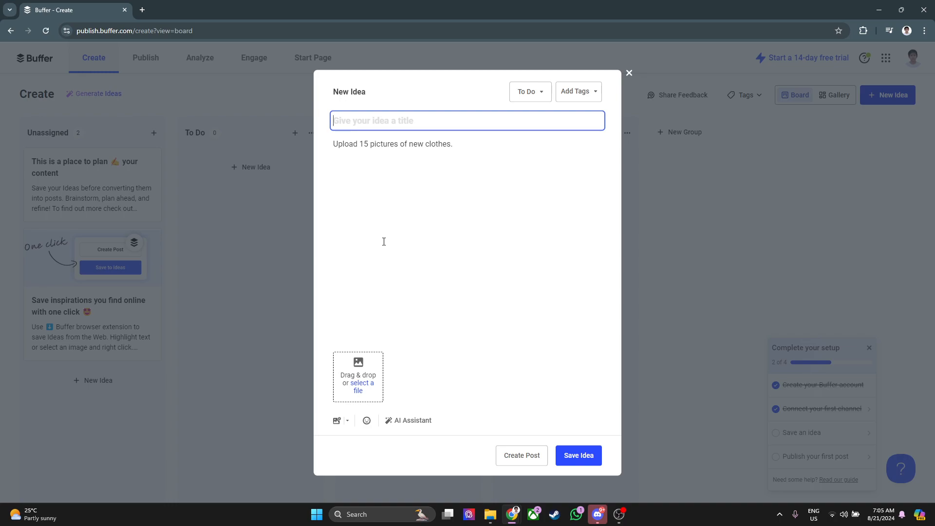
text(Sale 50% Off)
click(573, 453)
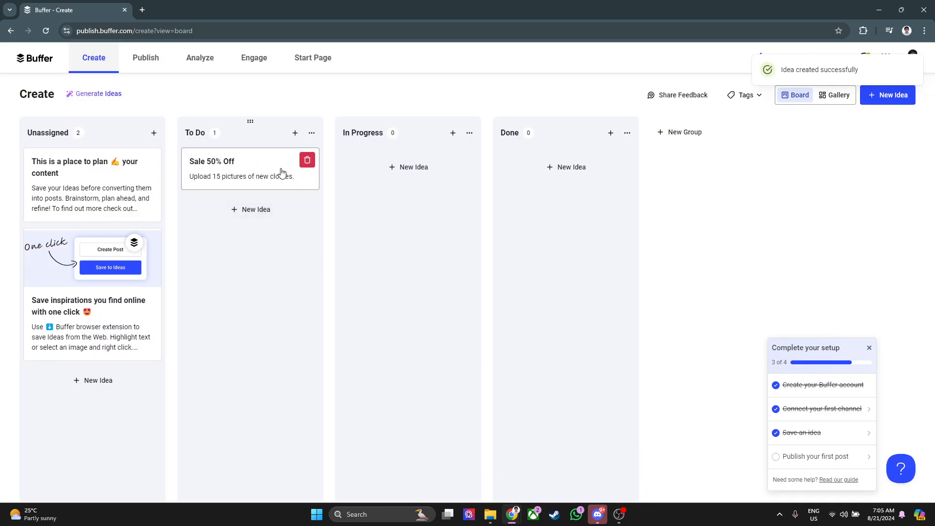
Open the "Sale 50% Off" idea and add a plus sign before "pictures" and another after the final period
click(256, 172)
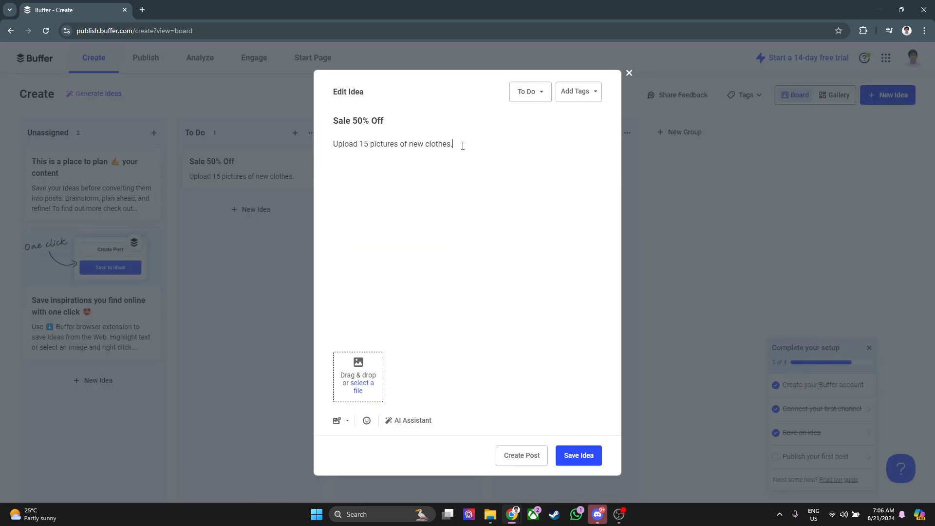
click(346, 169)
text(+)
click(370, 227)
text(+)
Have the AI Assistant expand the sentence "Upload 15 +pictures of new clothes." in the idea
drag(458, 144, 334, 146)
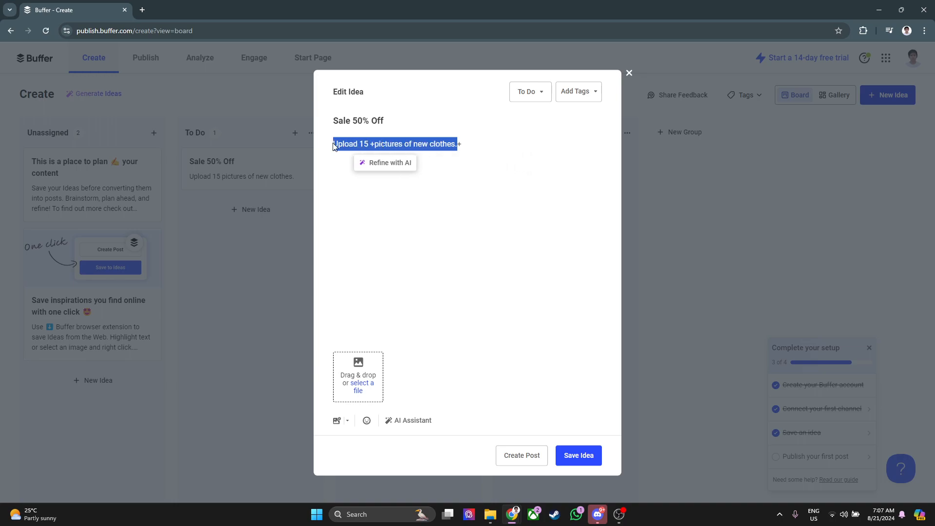
click(385, 174)
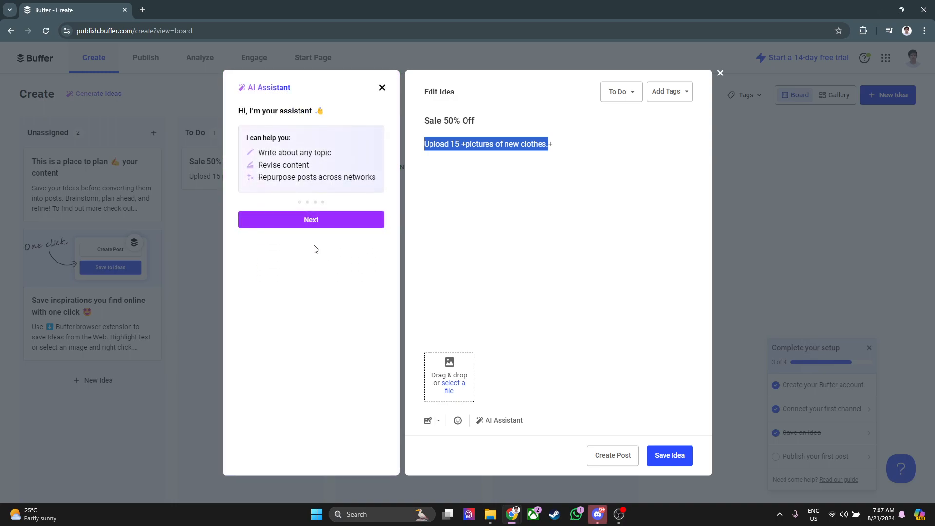
click(302, 225)
click(303, 224)
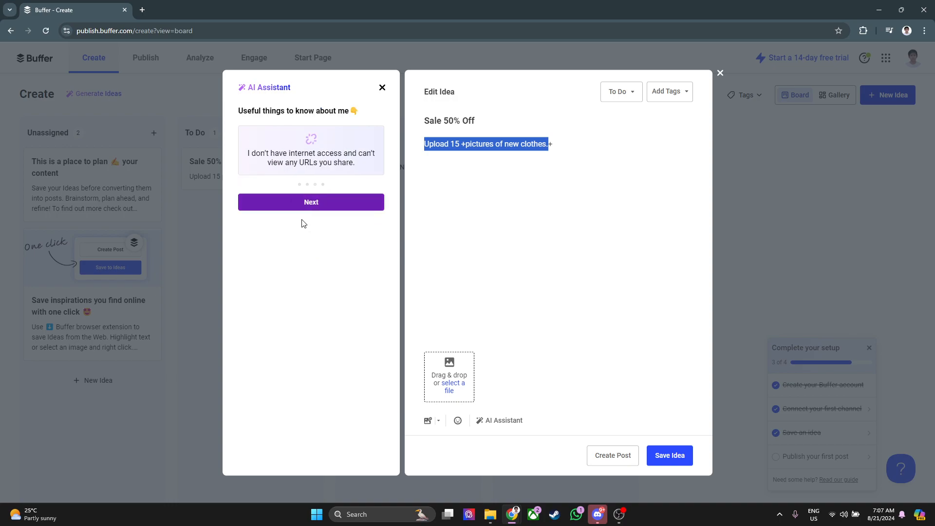
click(303, 224)
click(303, 224)
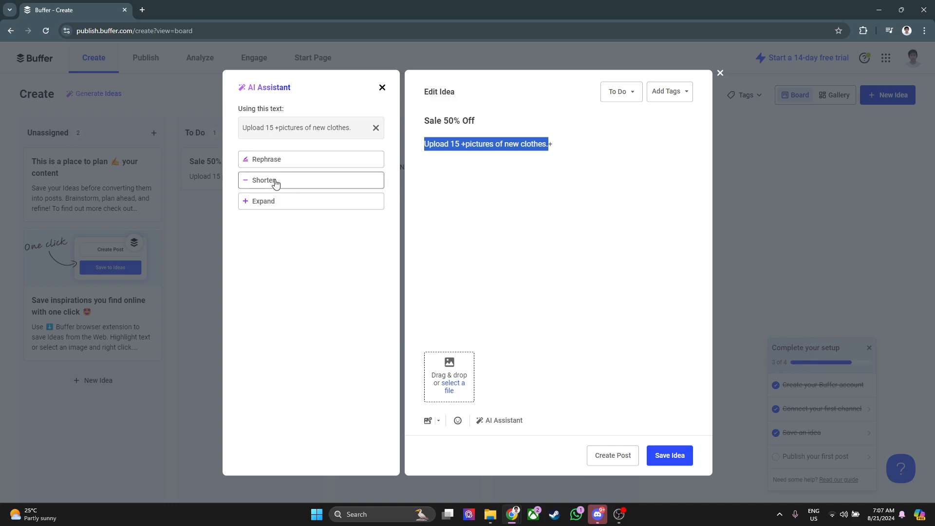
click(269, 204)
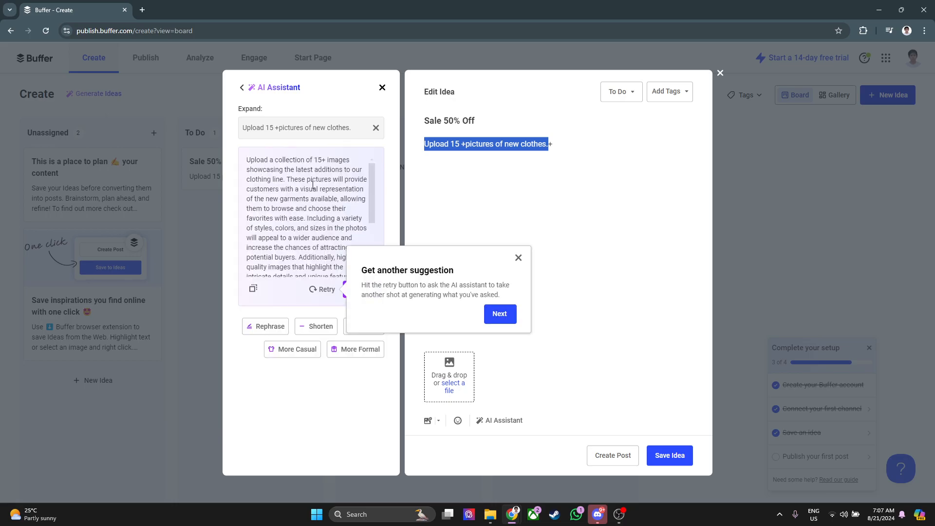
Copy the AI Assistant's expanded suggestion and replace the original sentence in the idea with it
drag(372, 188, 379, 224)
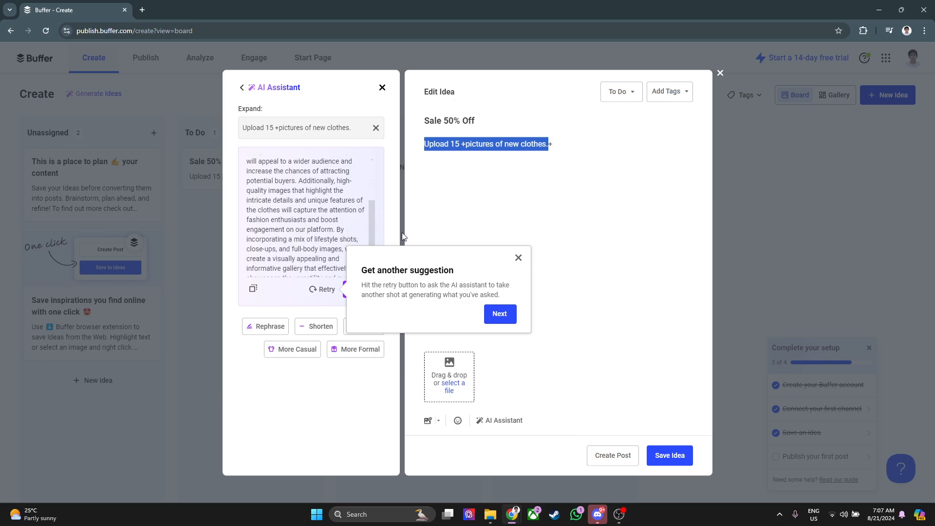
click(500, 314)
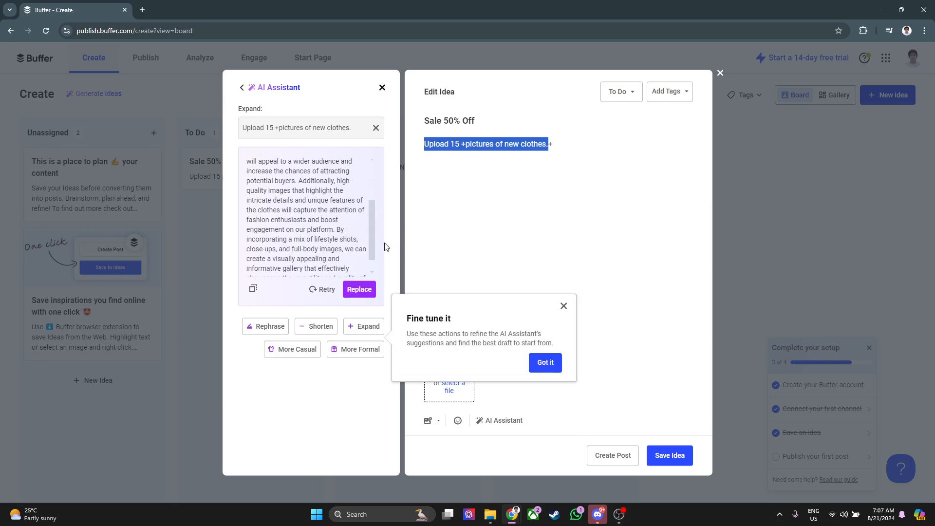
scroll(370, 256, down, 1)
click(253, 288)
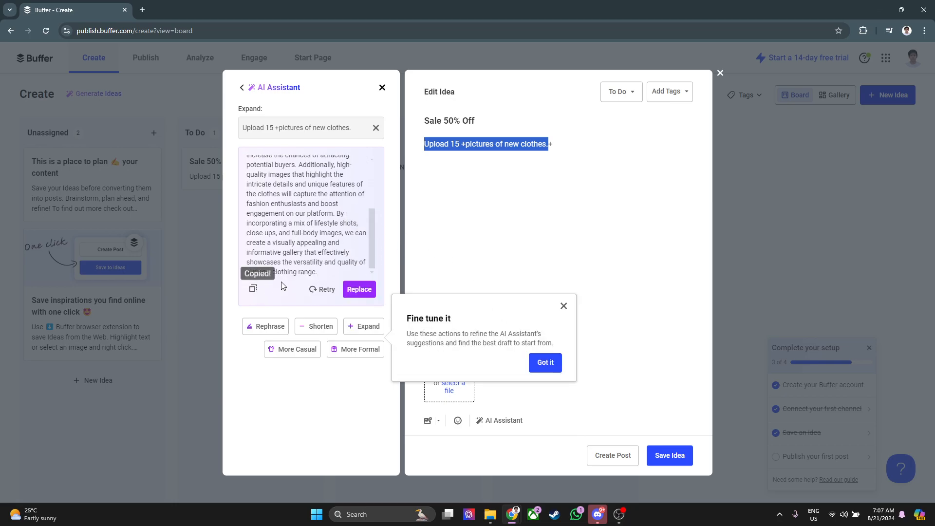
drag(423, 145, 550, 141)
key(ctrl+v)
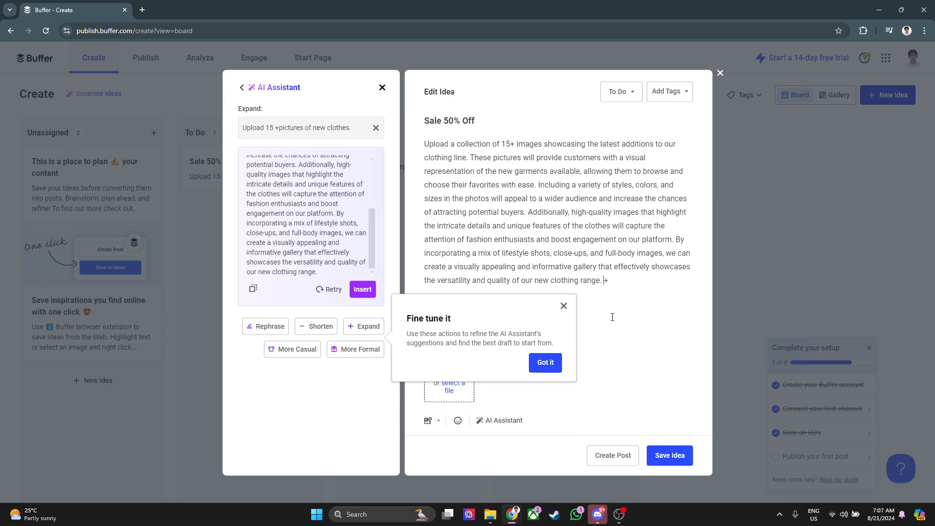
Dismiss the AI Assistant tip and save the updated "Sale 50% Off" idea
click(564, 307)
drag(427, 149, 605, 283)
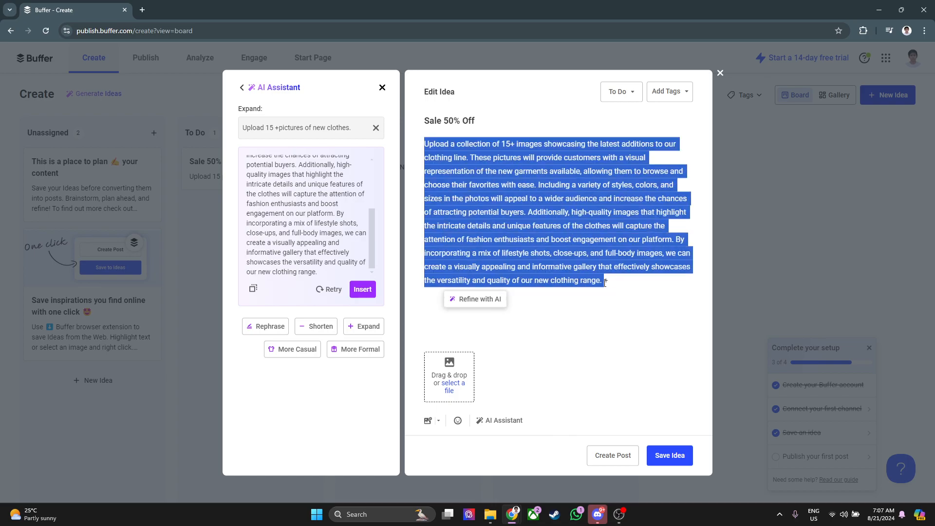
click(600, 304)
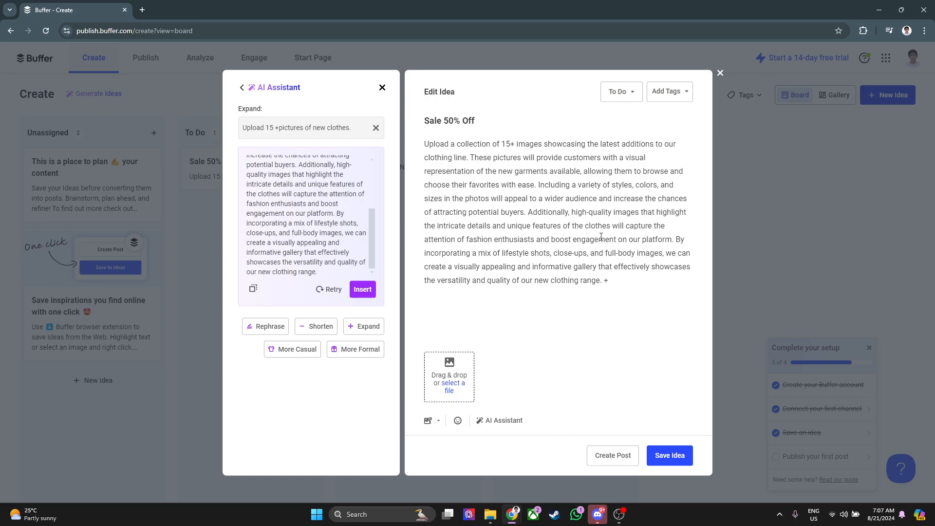
click(669, 455)
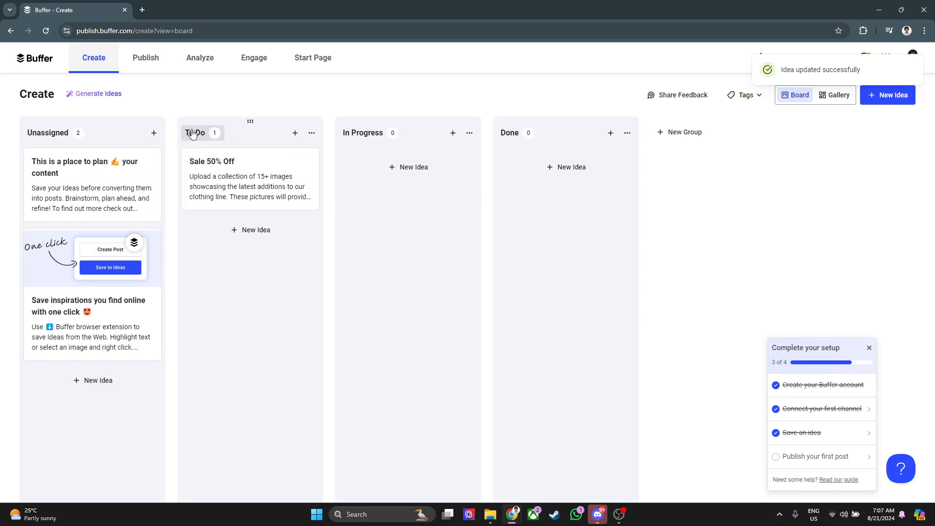
Start a Facebook post from the saved "Sale 50% Off" idea
click(239, 178)
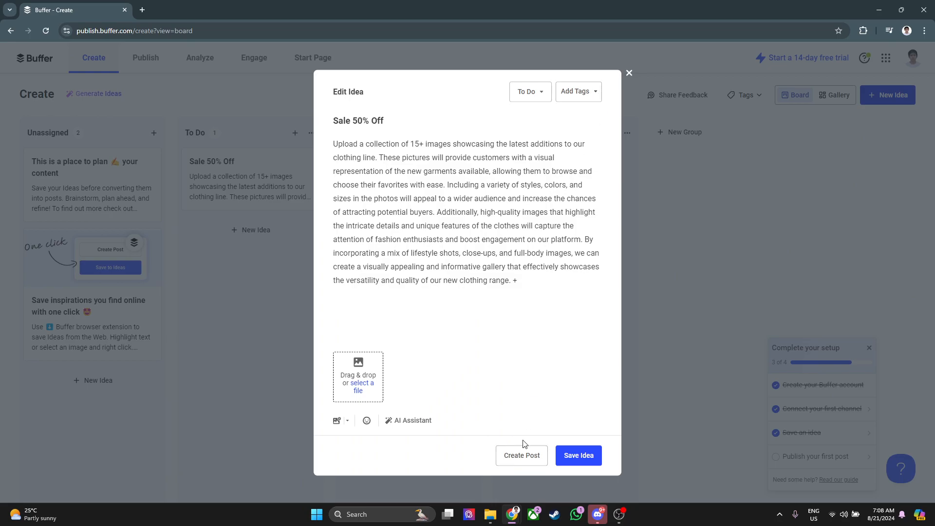
click(520, 454)
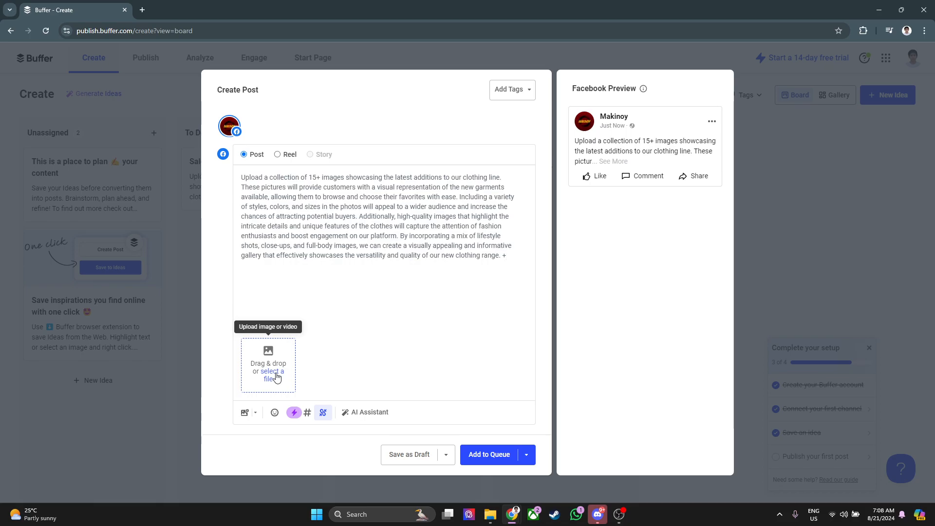
Look through the post composer's hashtag manager, emoji picker and media integration options
click(308, 413)
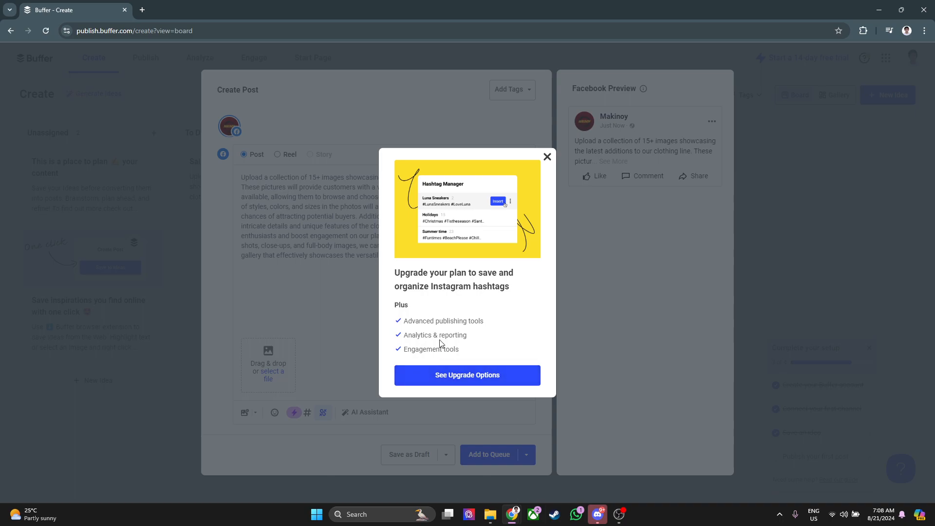
click(547, 157)
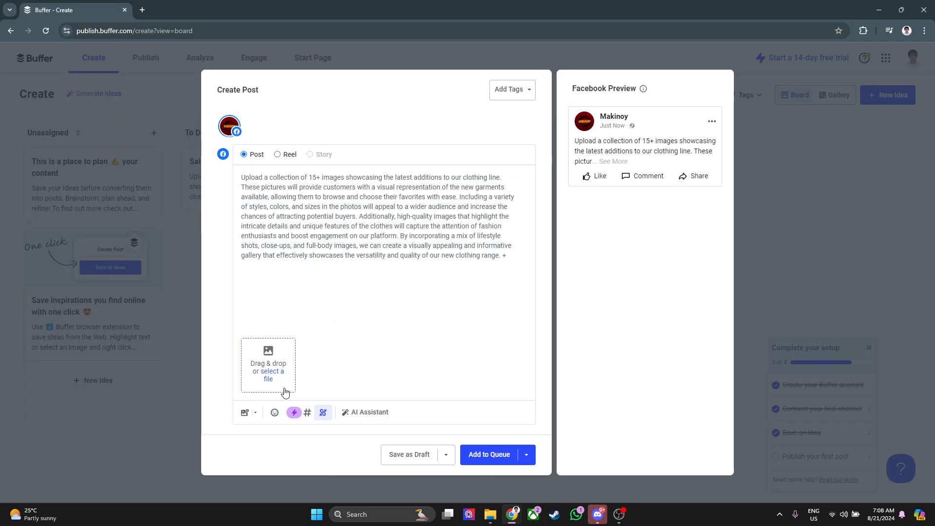
click(273, 414)
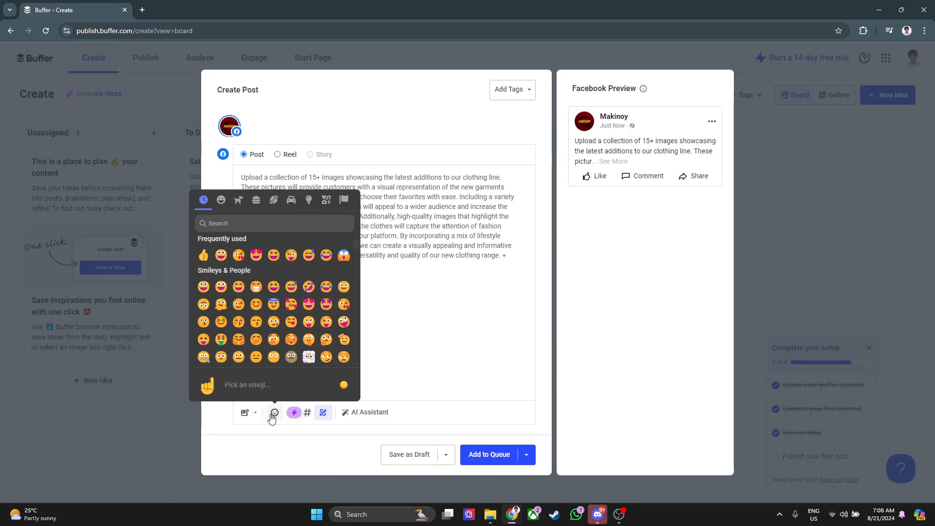
click(273, 414)
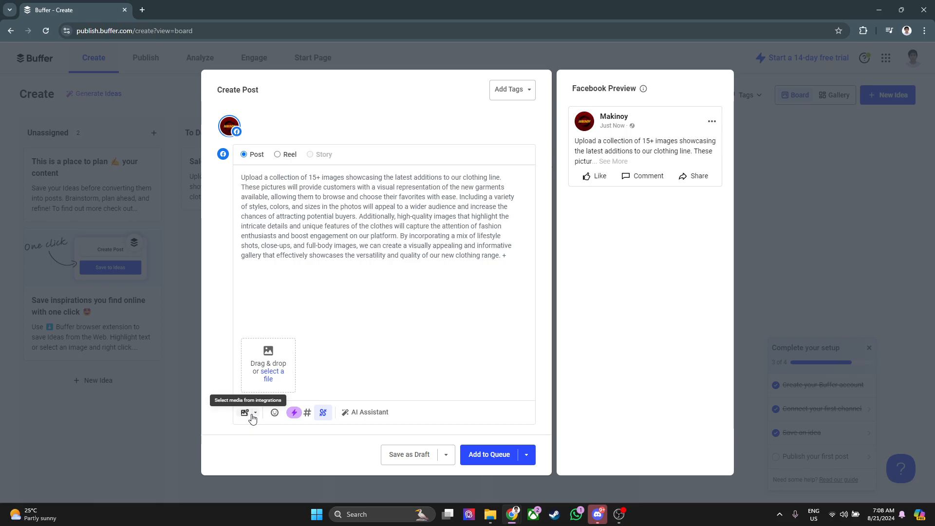
click(251, 415)
click(379, 350)
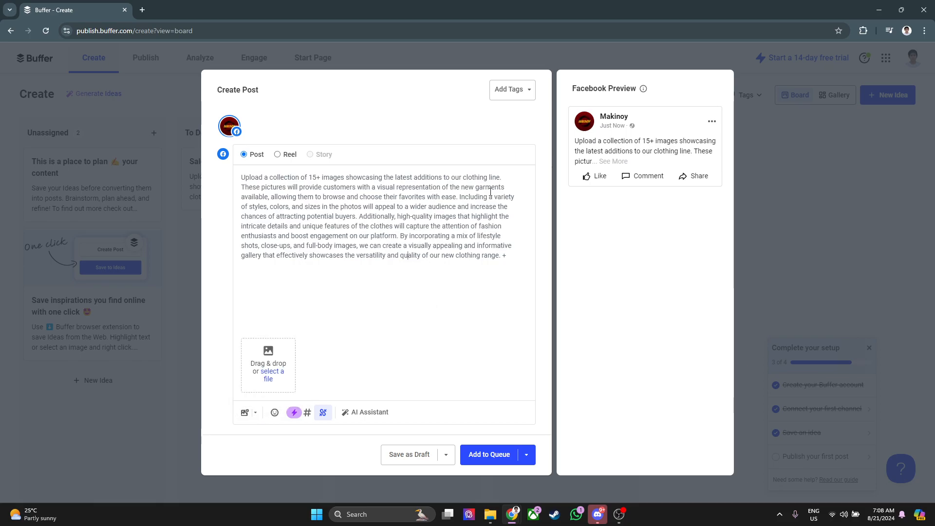
Check the post's tag options and add the Facebook post to the queue
click(520, 93)
click(463, 316)
click(501, 459)
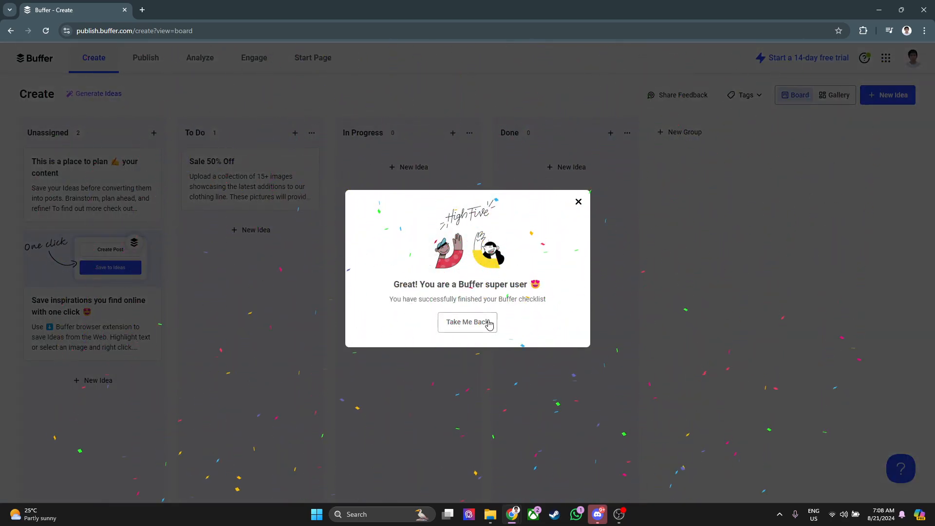
Dismiss the checklist message and try to schedule the "Sale 50% Off" Facebook post for August 23 at 10:09 AM
click(478, 321)
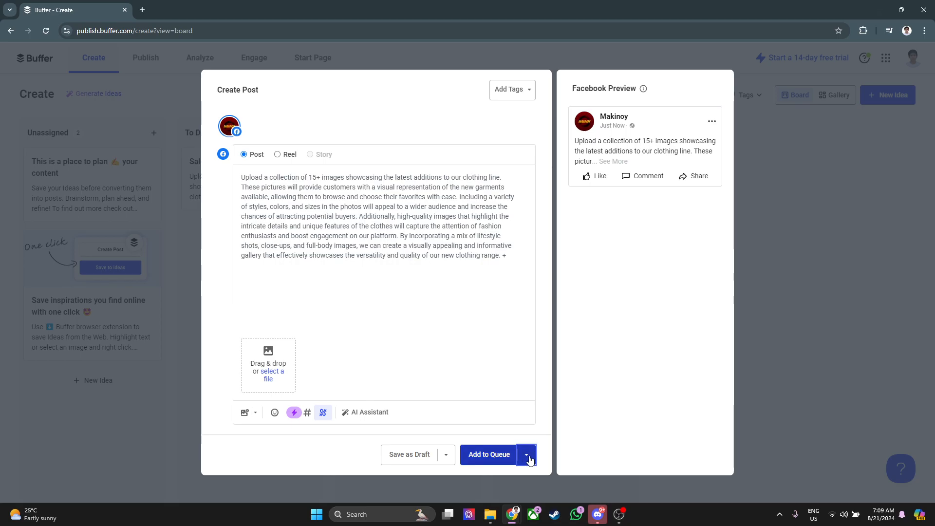
click(527, 455)
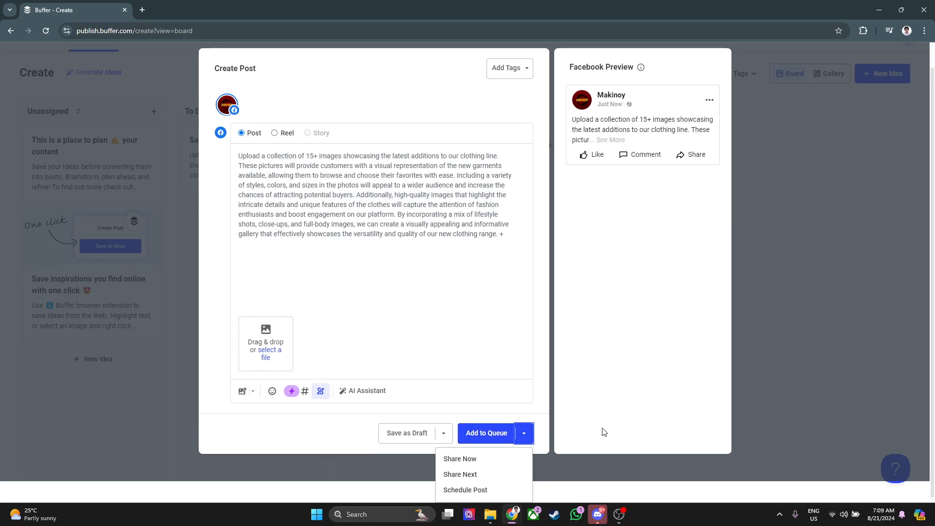
click(475, 491)
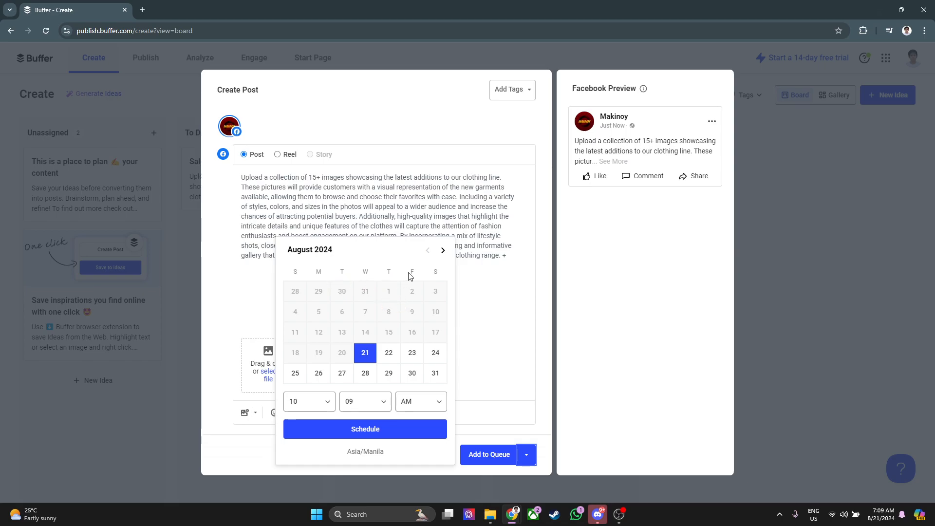
click(417, 359)
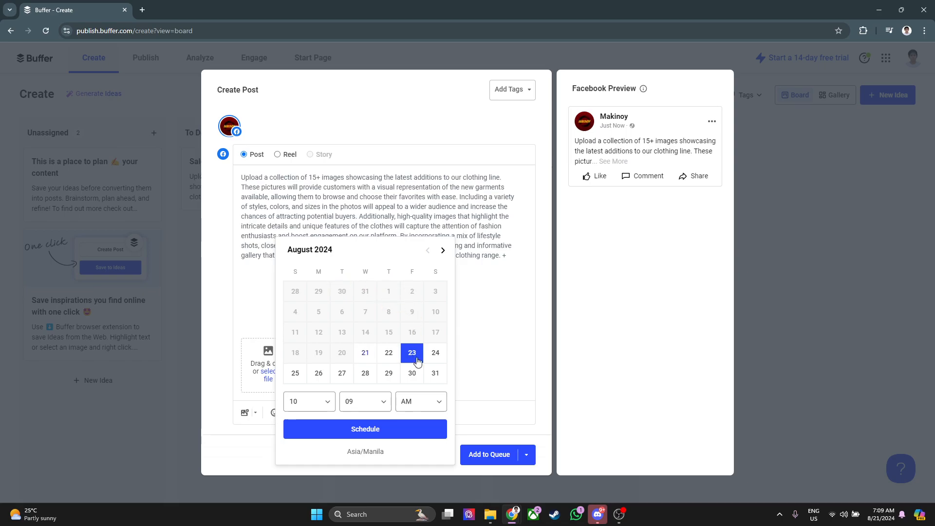
click(325, 407)
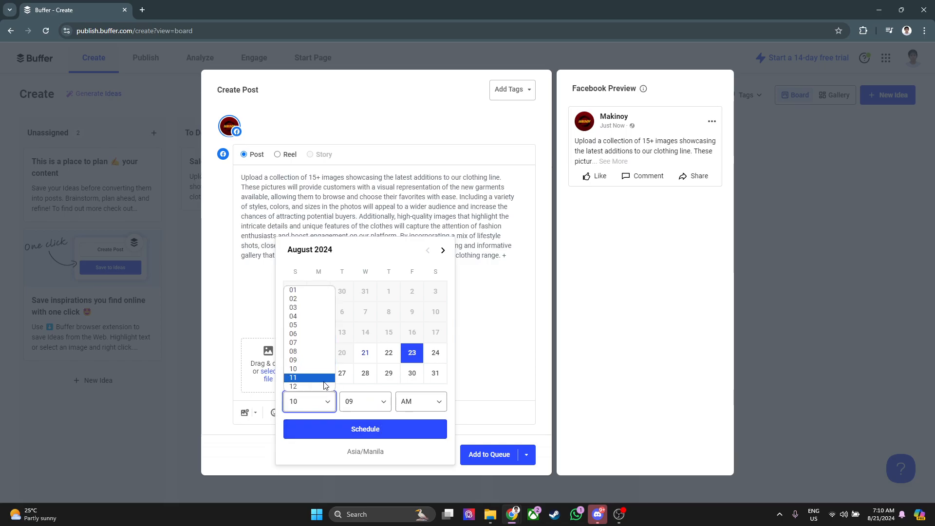
click(327, 401)
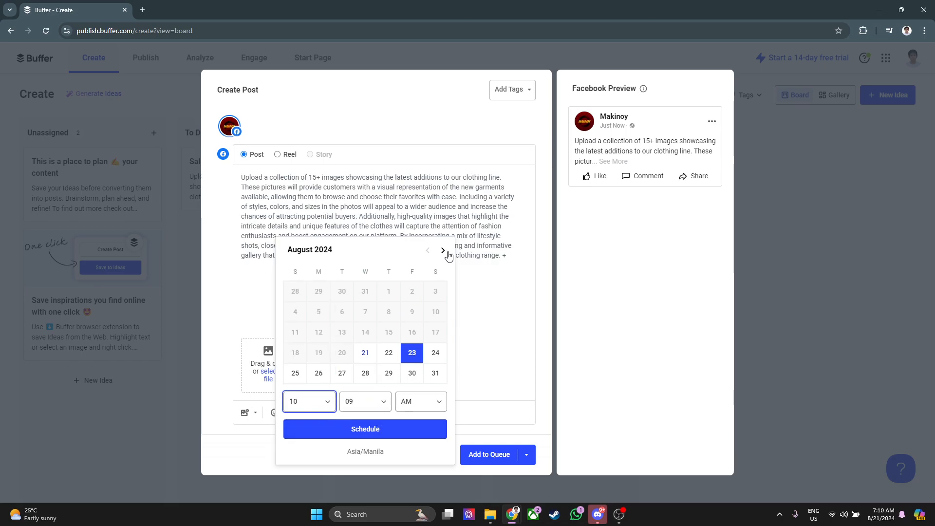
click(387, 430)
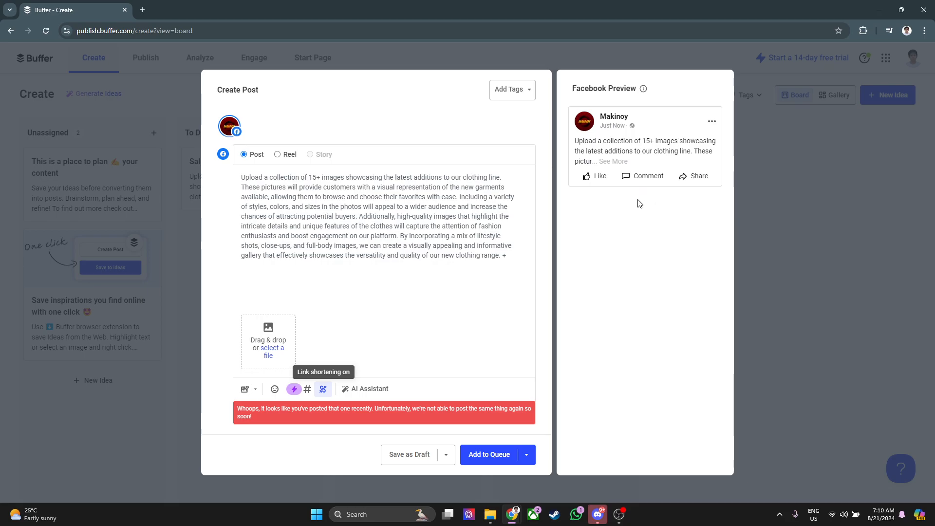
click(780, 232)
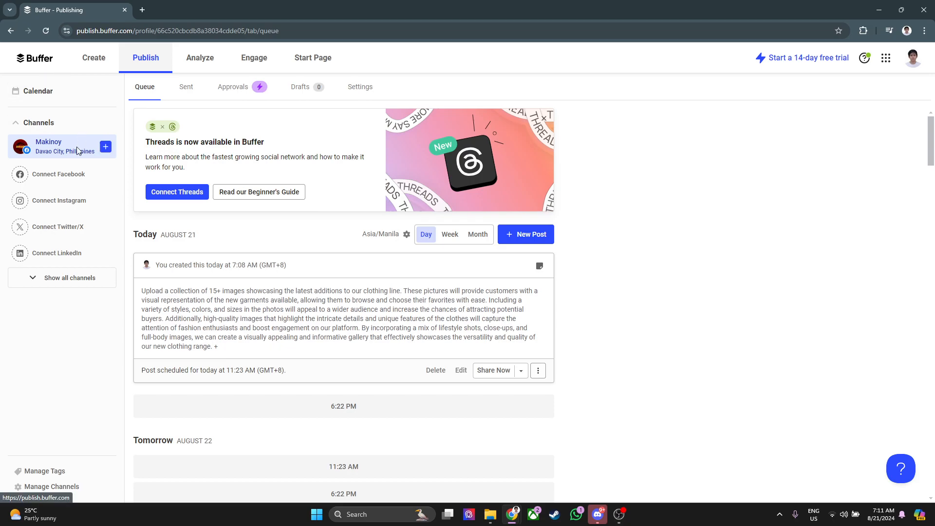
Review the Facebook channel's queue, including the queued post and the open posting slots for the coming days
mouse_move(69, 142)
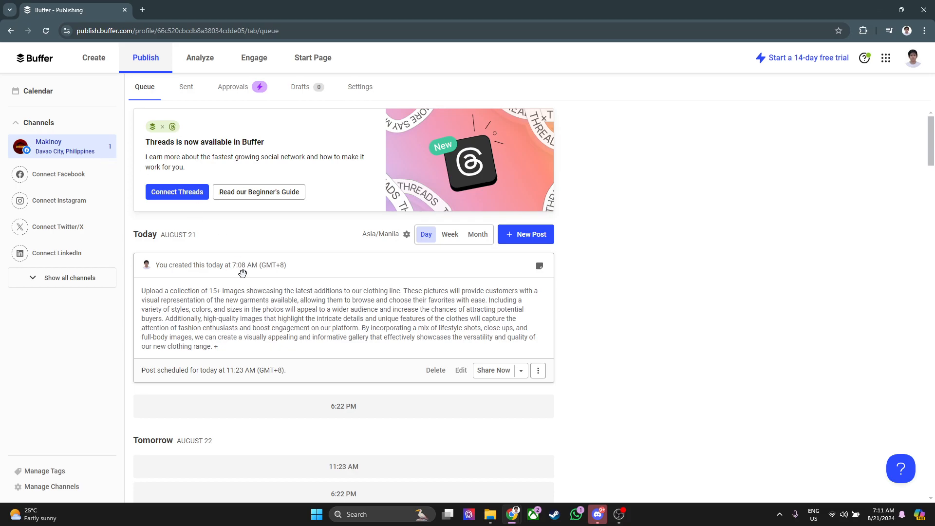
scroll(326, 292, down, 9)
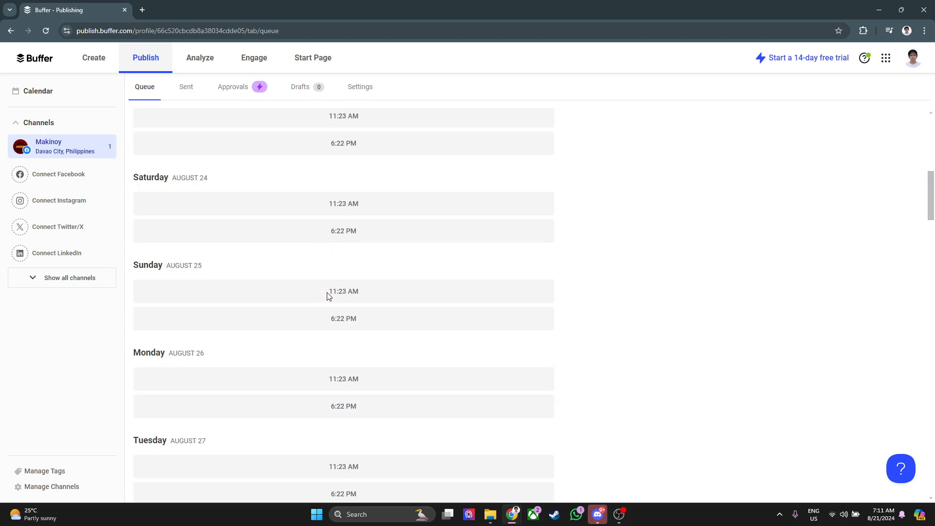
scroll(327, 295, up, 9)
scroll(324, 292, down, 4)
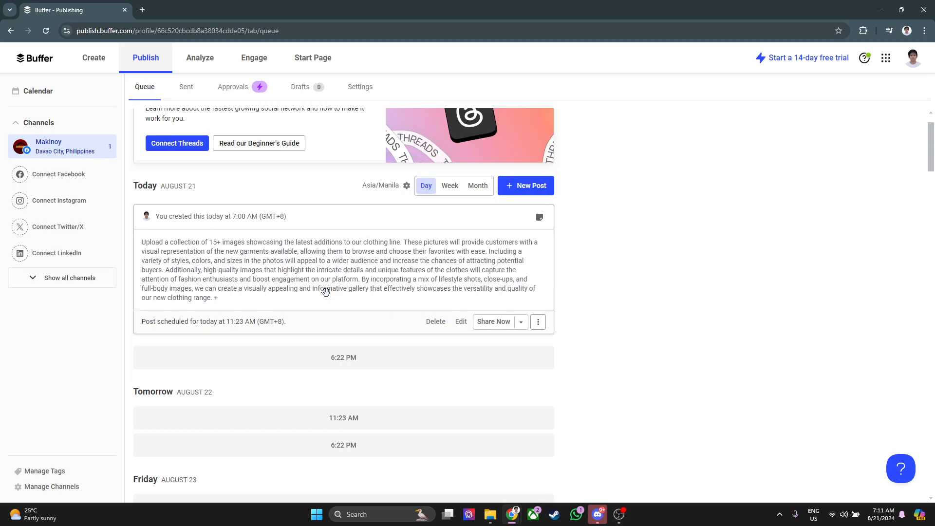
scroll(323, 241, down, 1)
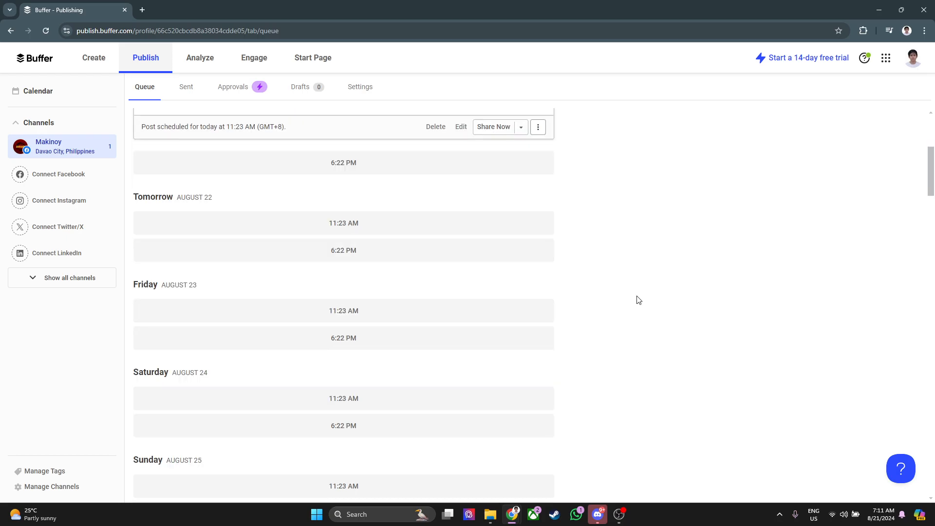
scroll(635, 300, down, 1)
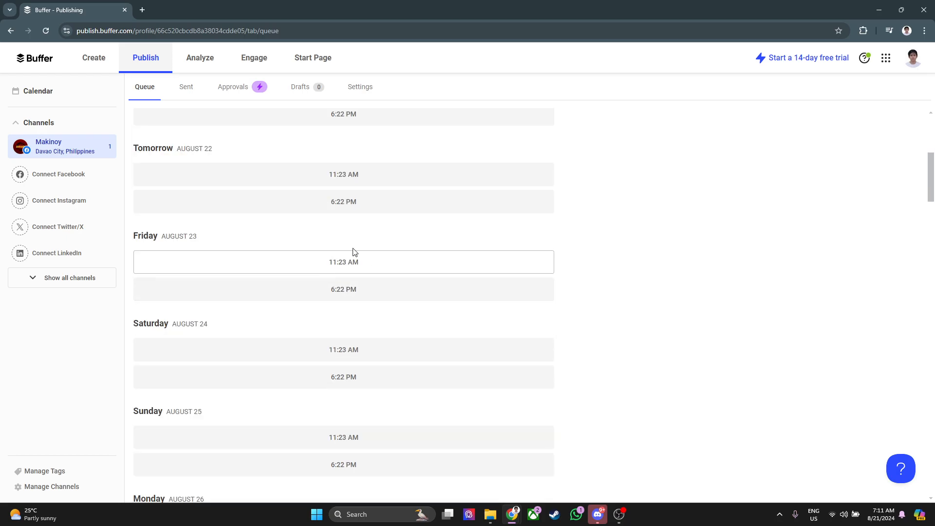
scroll(598, 293, up, 2)
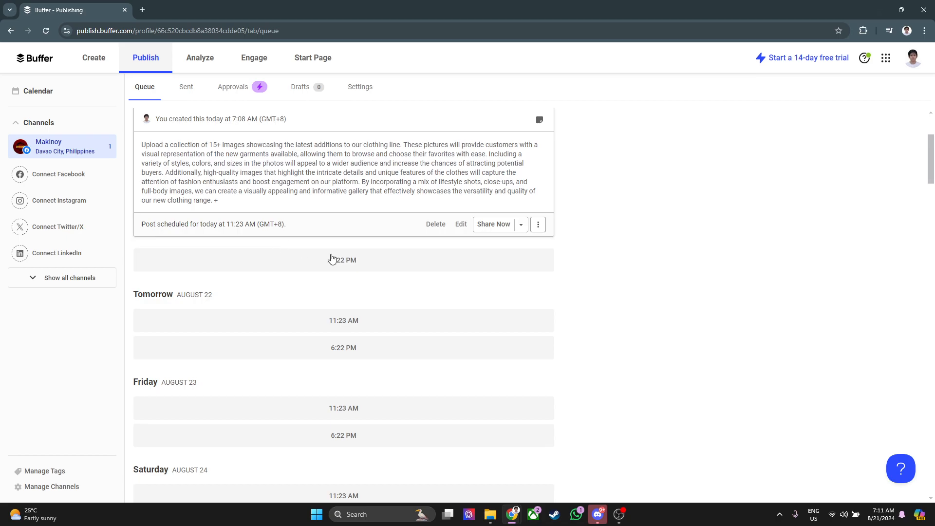
scroll(360, 327, down, 1)
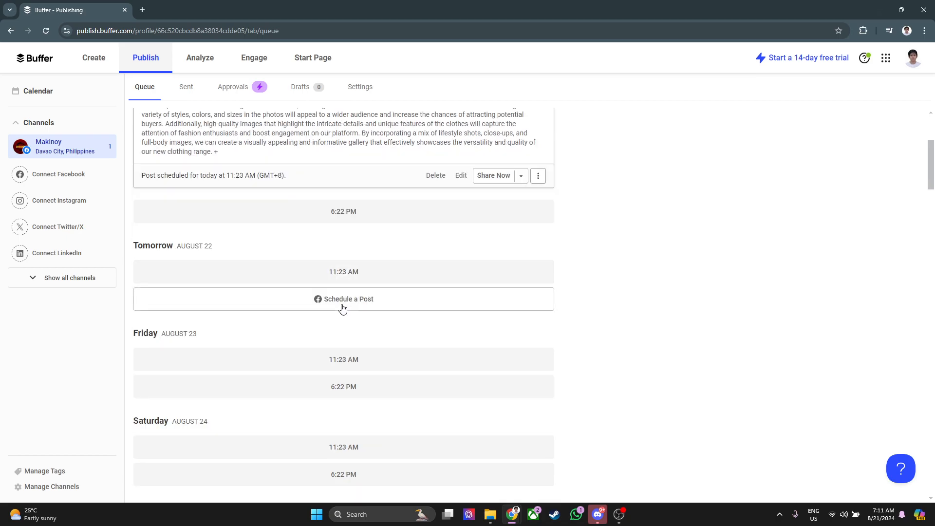
scroll(331, 329, down, 2)
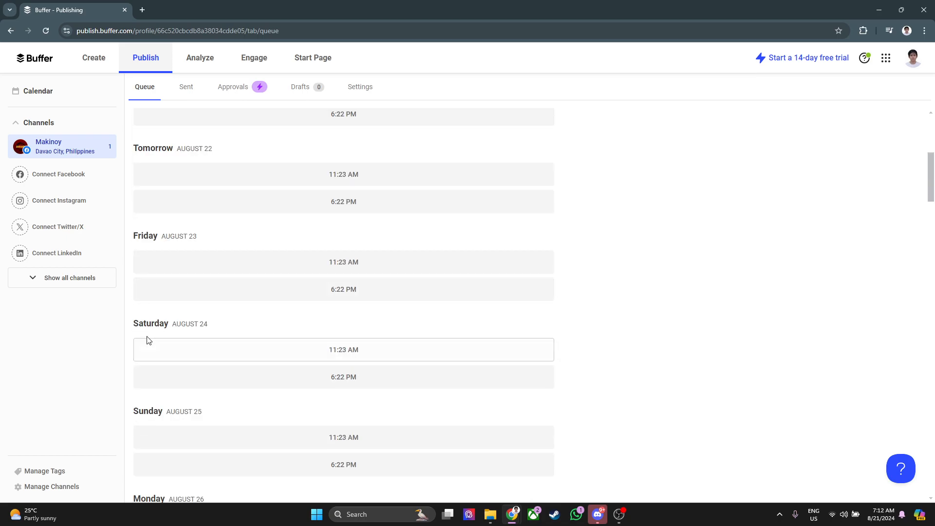
scroll(360, 312, down, 1)
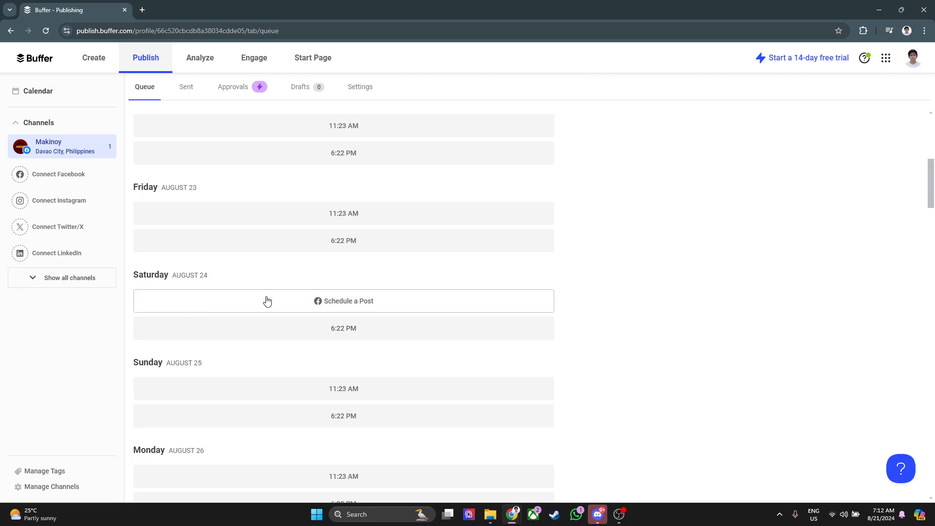
Check the composer for Saturday, August 24 at 11:23 AM, discard the empty post and return to the queued post
click(347, 311)
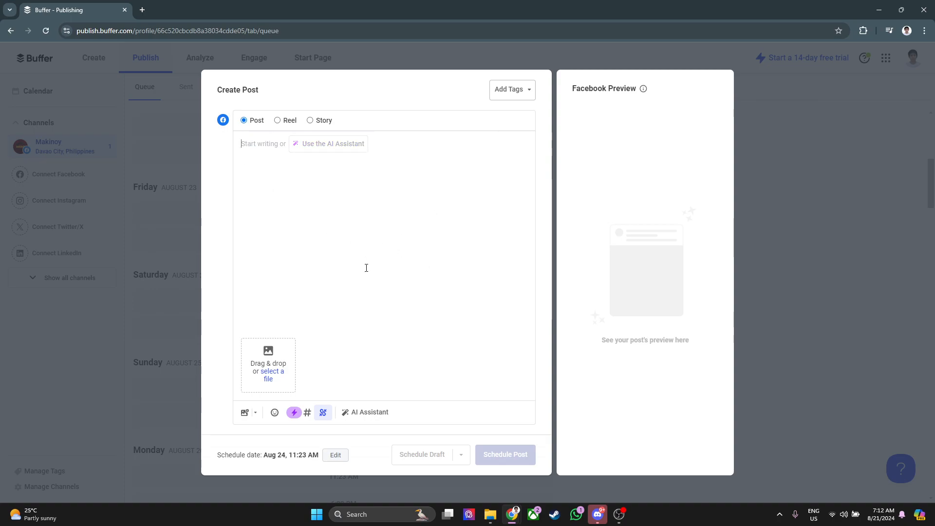
click(840, 323)
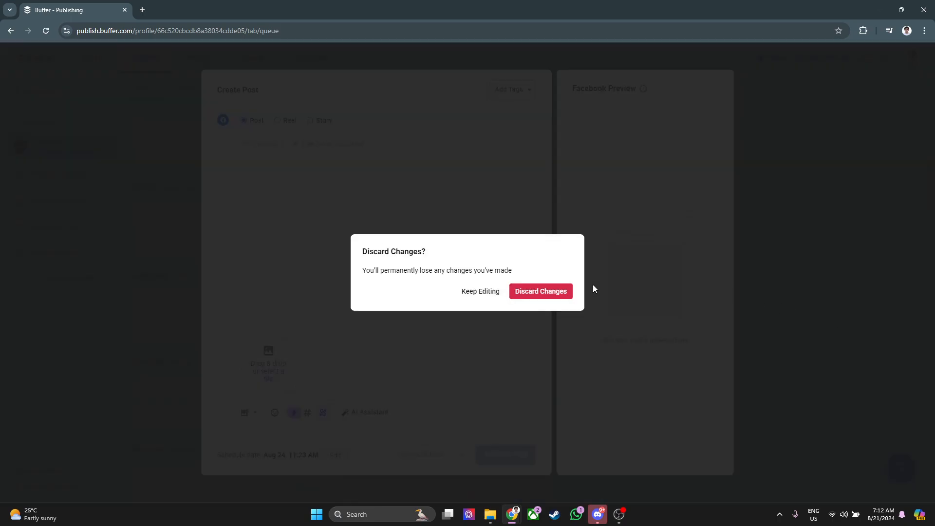
click(553, 291)
scroll(328, 278, down, 9)
scroll(325, 355, down, 2)
scroll(325, 355, up, 15)
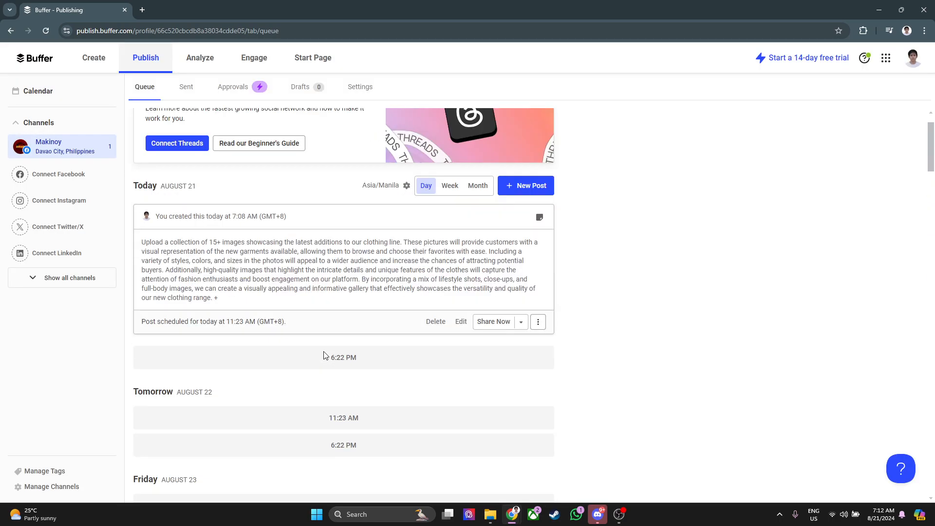
scroll(199, 188, up, 1)
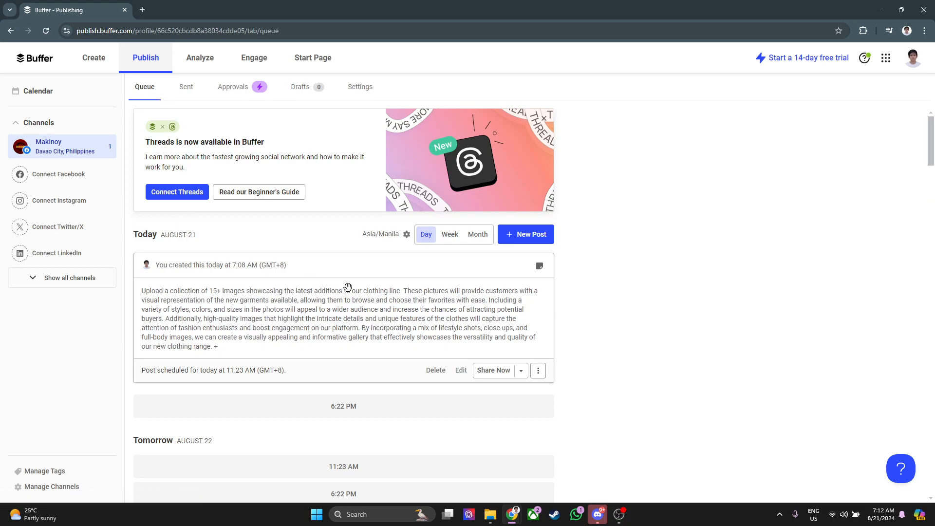
Look through the channel's sent posts, approvals and drafts
click(186, 95)
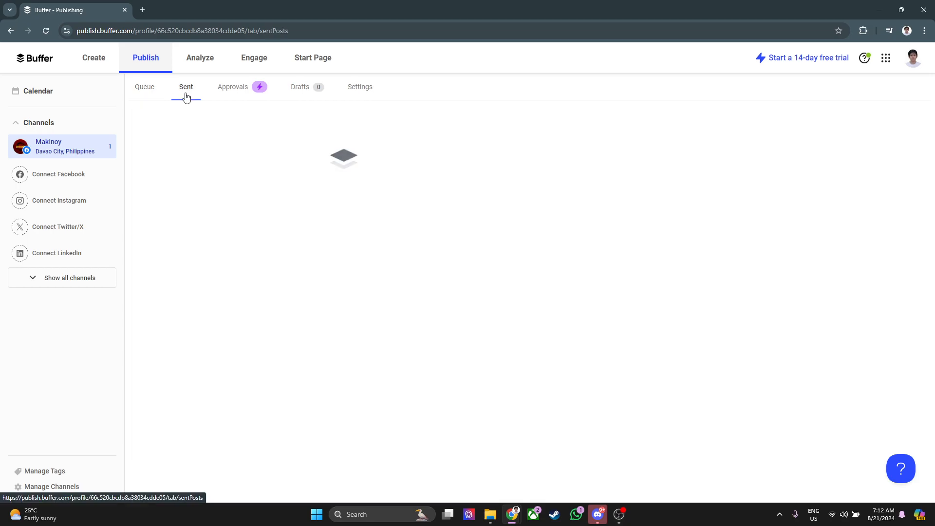
click(232, 95)
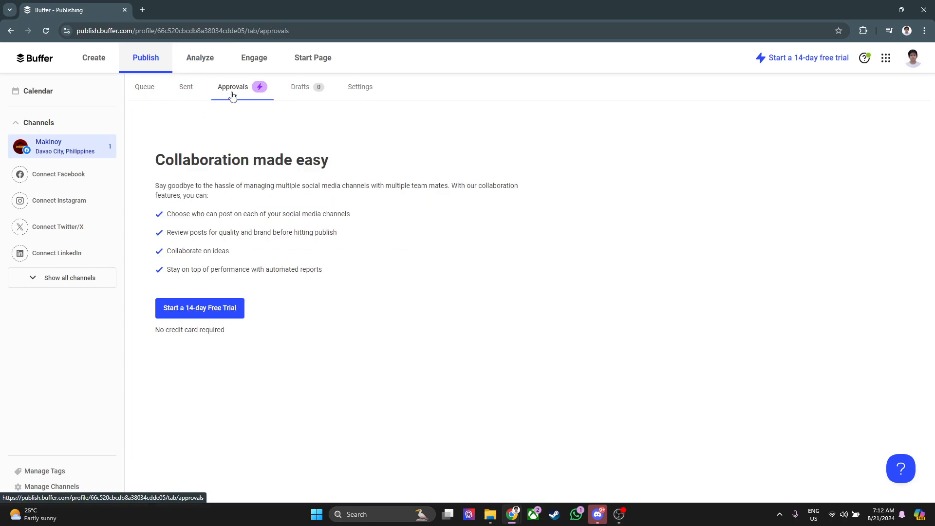
click(306, 92)
Set the Facebook channel's link shortening to No Shortening in its general settings
click(359, 90)
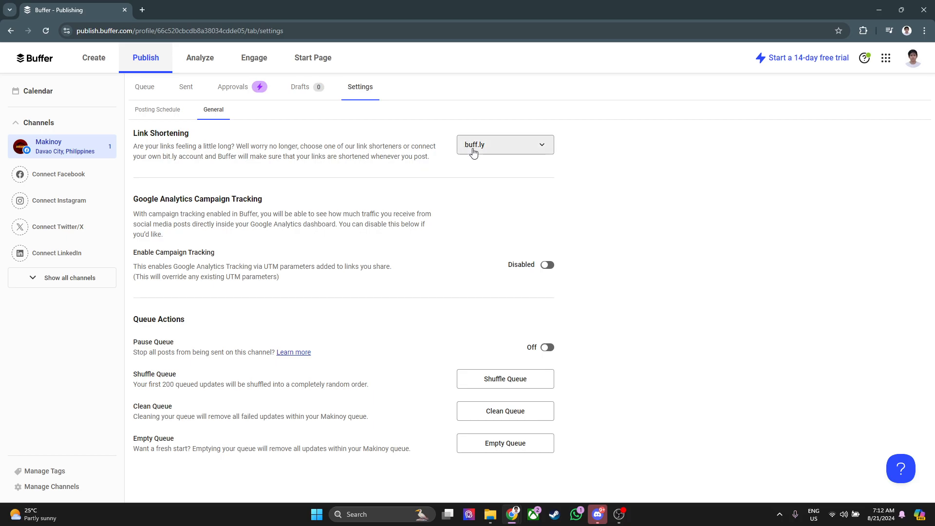
click(493, 145)
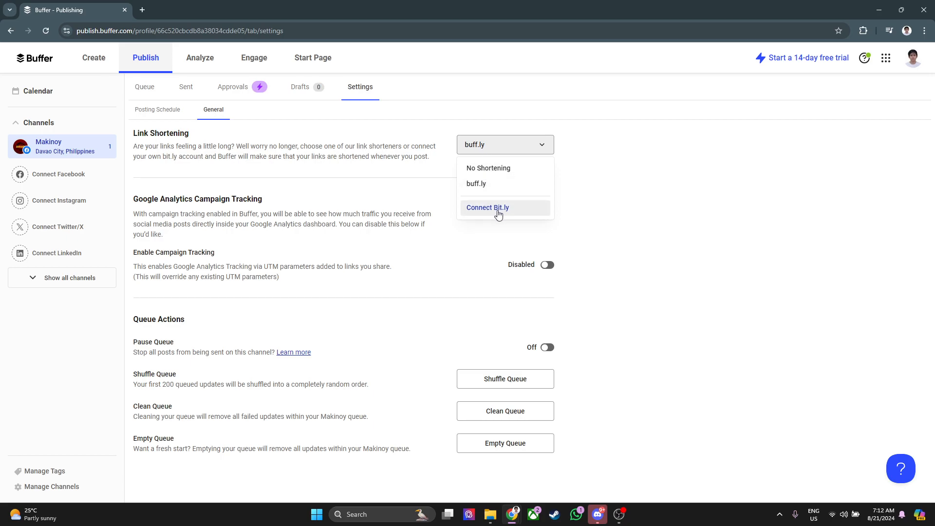
click(497, 174)
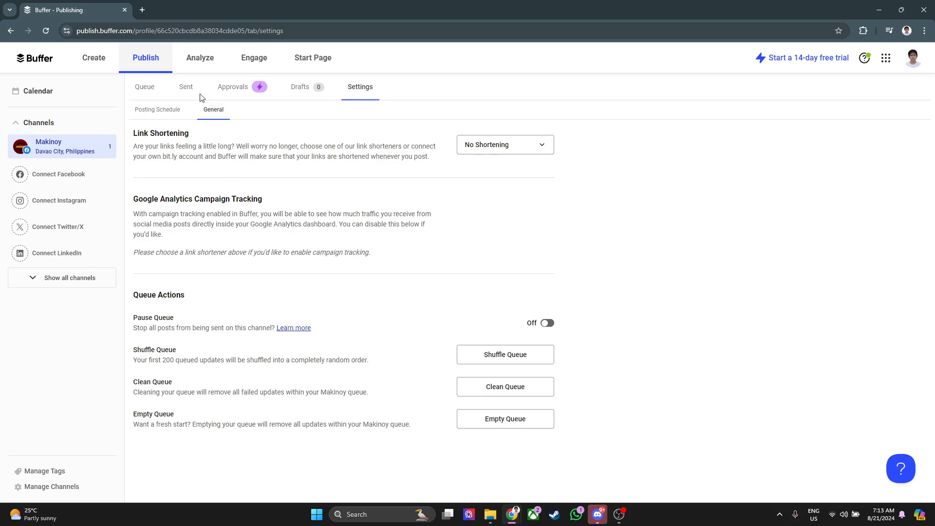
Leave the channel settings and look at the Analyze and Engage sections
click(147, 91)
click(200, 59)
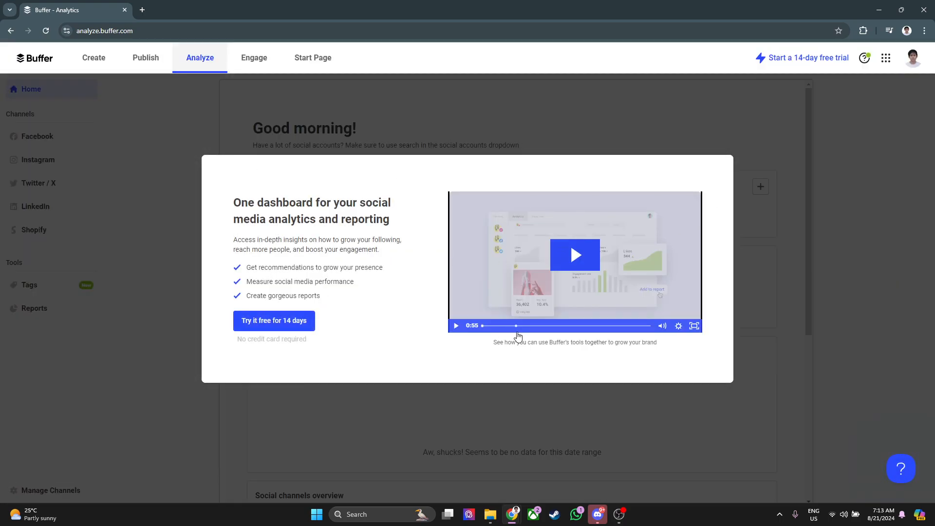
click(260, 70)
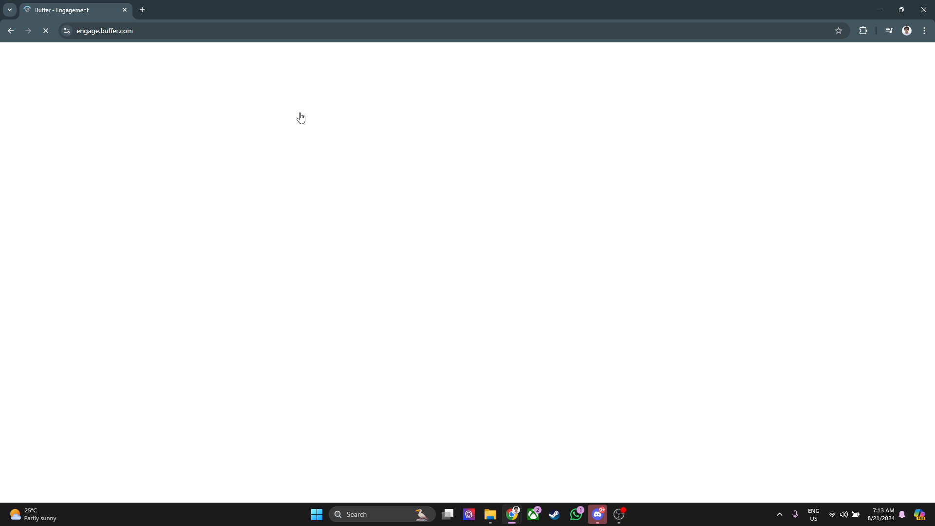
Return to the publishing queue and show every channel type that can be connected
click(16, 30)
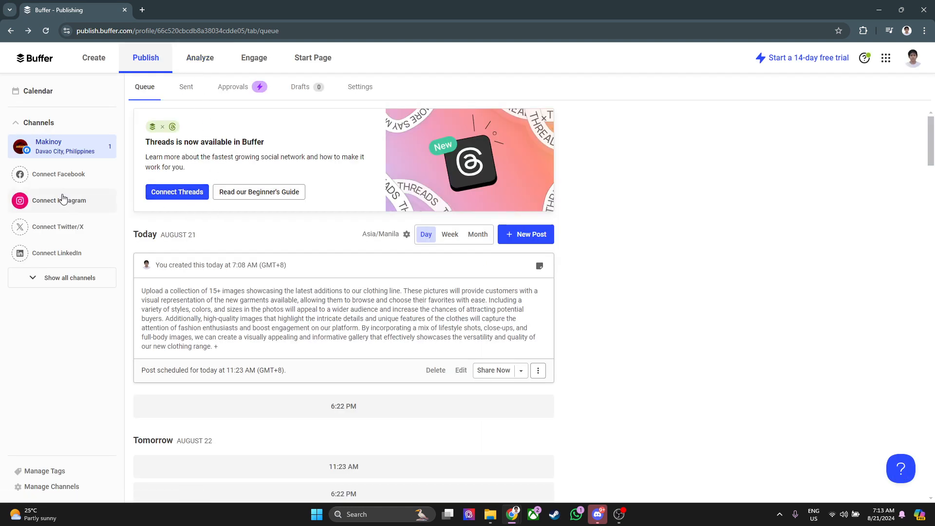
click(74, 285)
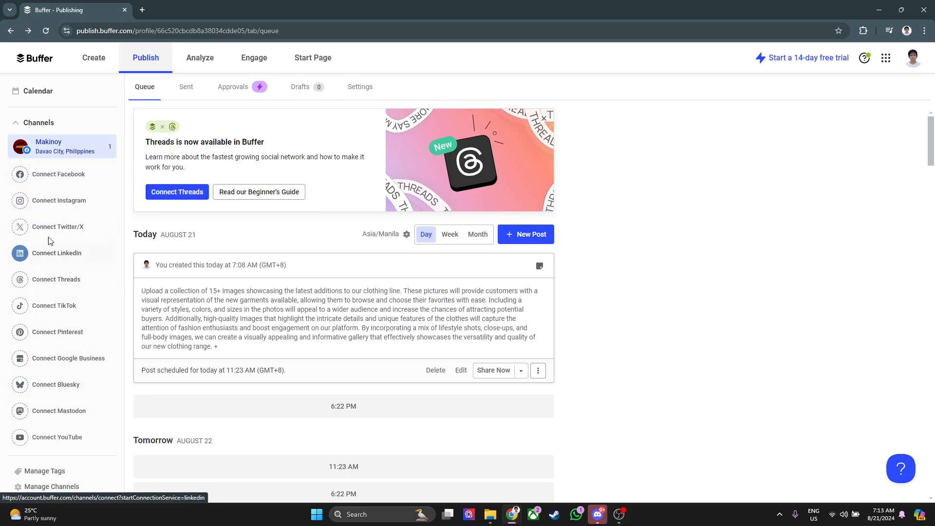
Open the weekly calendar, check the composer for the August 23, 12:00 PM slot and discard the empty post
click(47, 94)
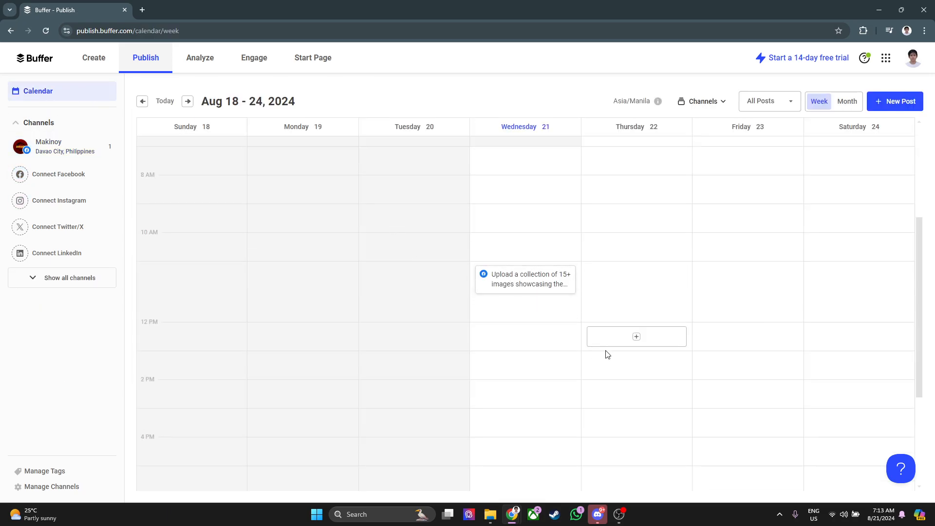
click(712, 335)
click(828, 230)
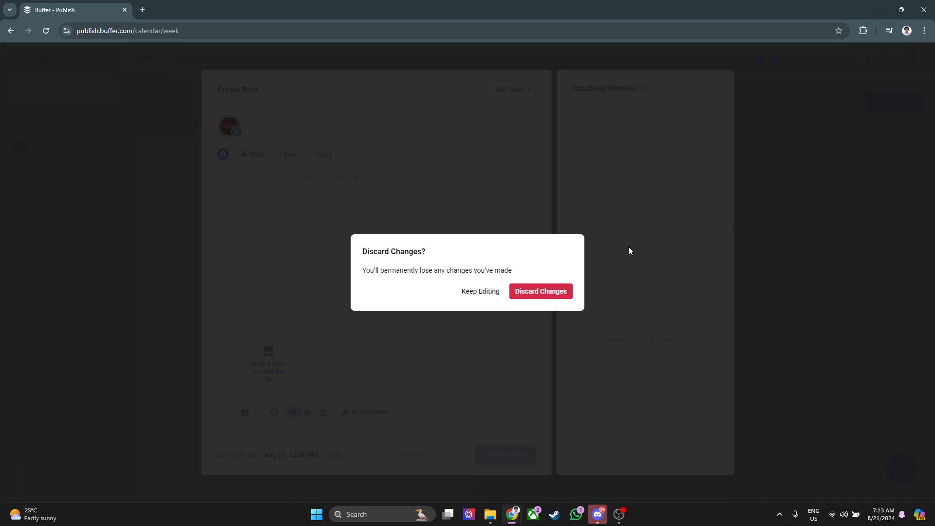
click(527, 289)
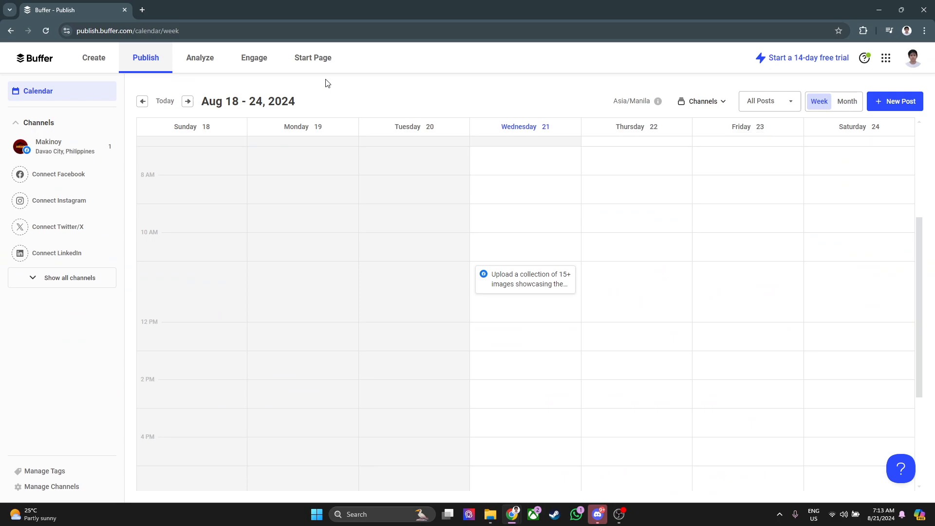